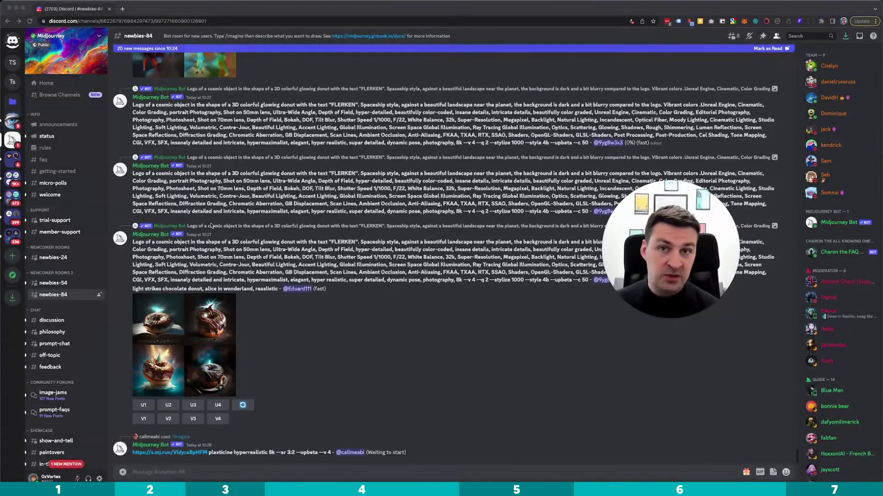
Send /info to Midjourney Bot in a direct message, then return to newbies-84.
{"action": "right_click", "coordinate": [835, 223]}
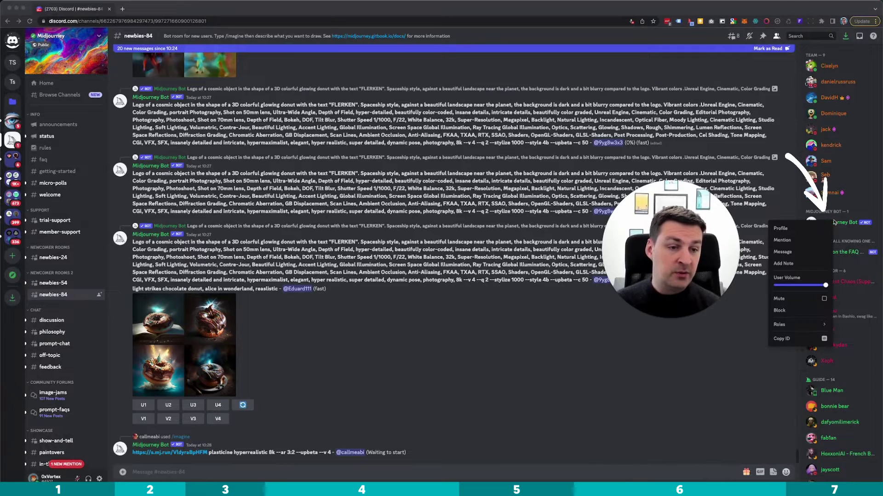
{"action": "left_click", "coordinate": [789, 254]}
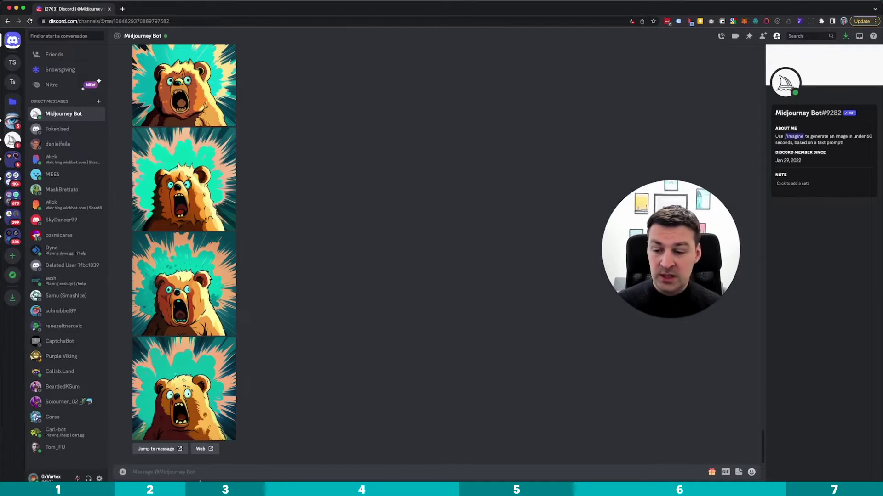
{"action": "left_click", "coordinate": [201, 474]}
{"action": "type", "text": "/info"}
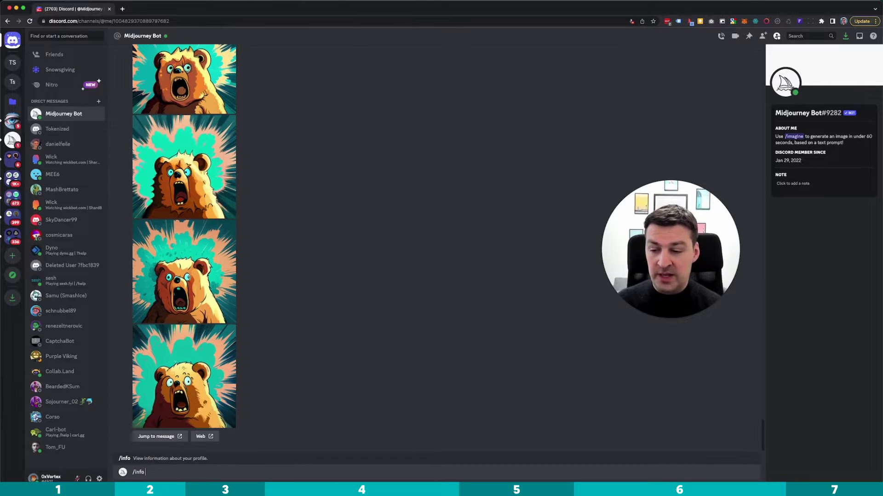
{"action": "key", "text": "Return"}
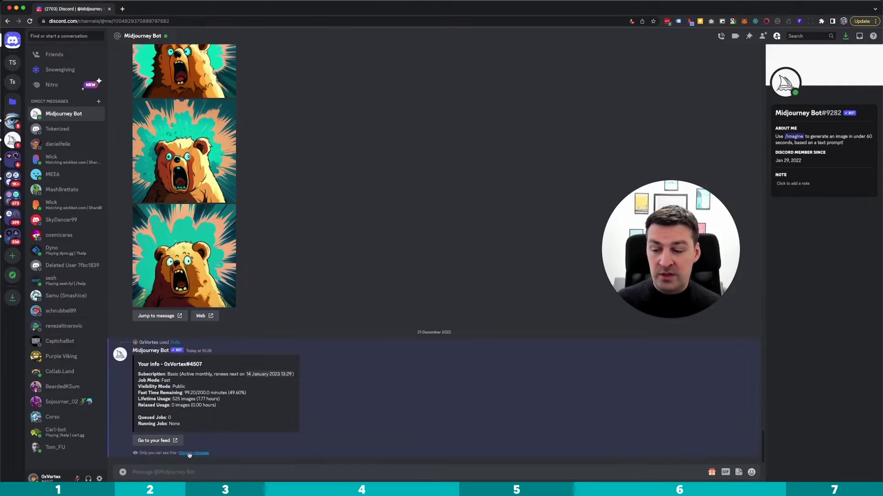
{"action": "left_click", "coordinate": [189, 454]}
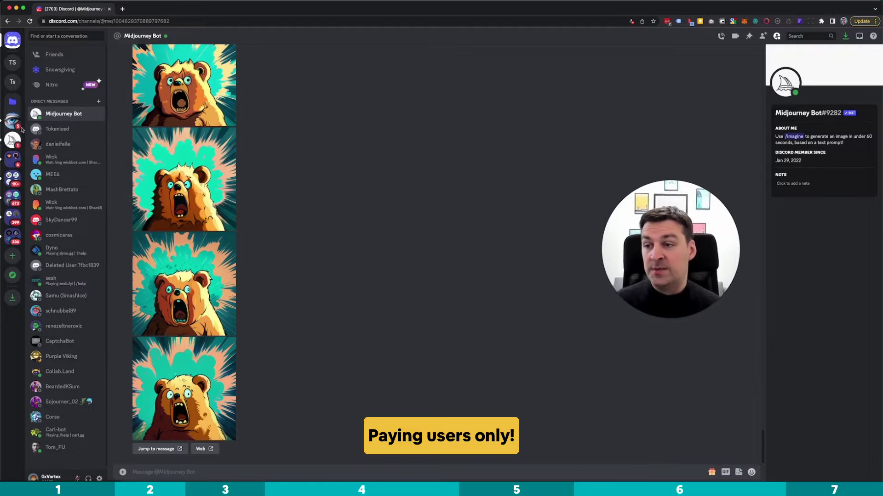
{"action": "key", "text": "super+bracketleft"}
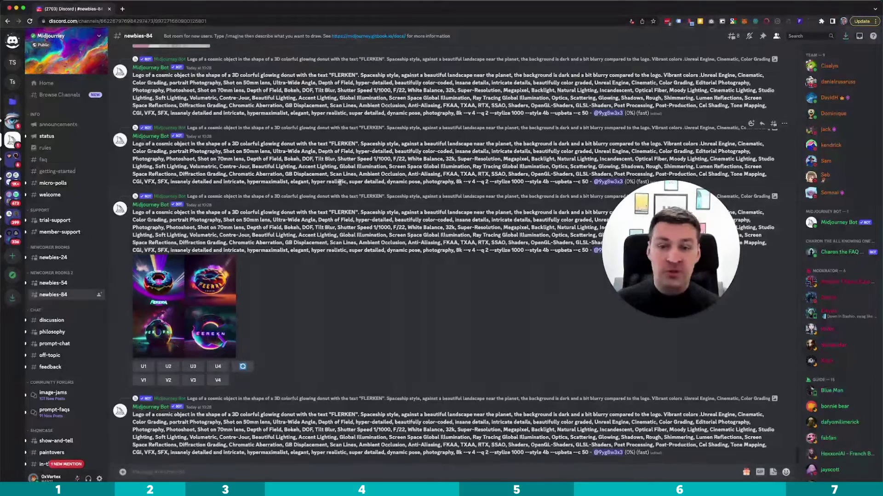
{"action": "right_click", "coordinate": [833, 225]}
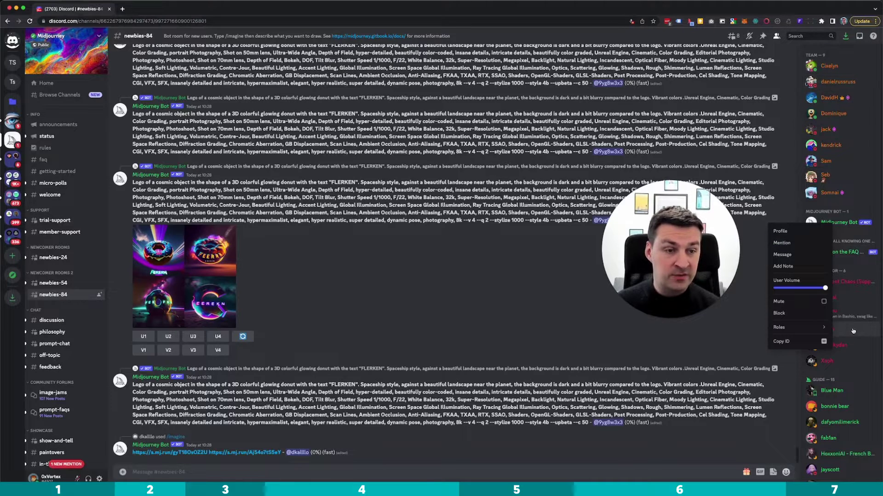
{"action": "left_click", "coordinate": [778, 40]}
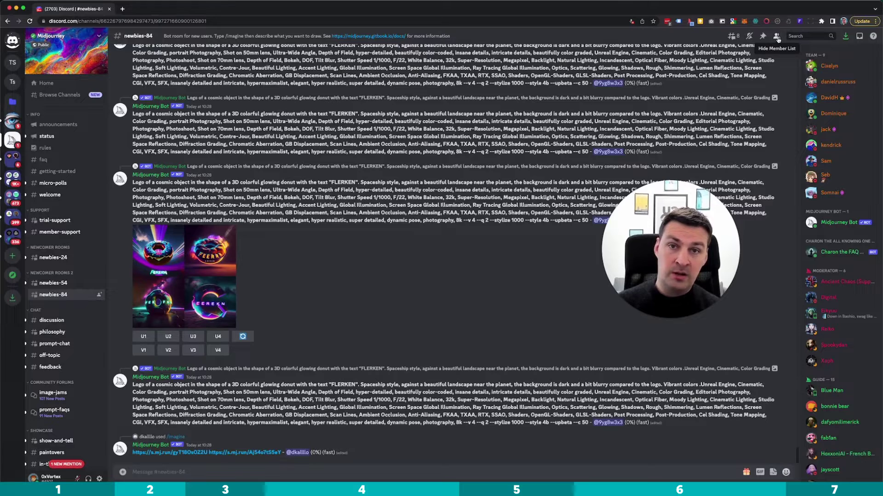
{"action": "right_click", "coordinate": [833, 223]}
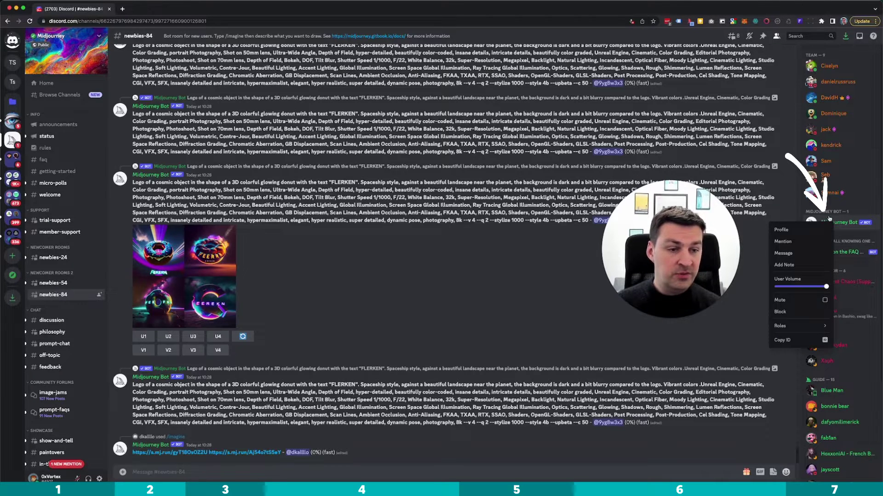
{"action": "left_click", "coordinate": [782, 231]}
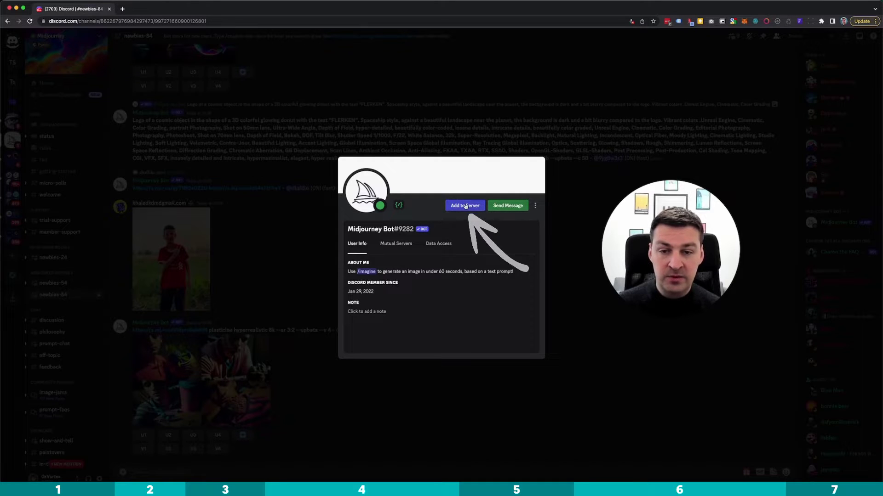
Add the bot to Test Server, authorise its permissions and pass the human verification.
{"action": "left_click", "coordinate": [469, 206]}
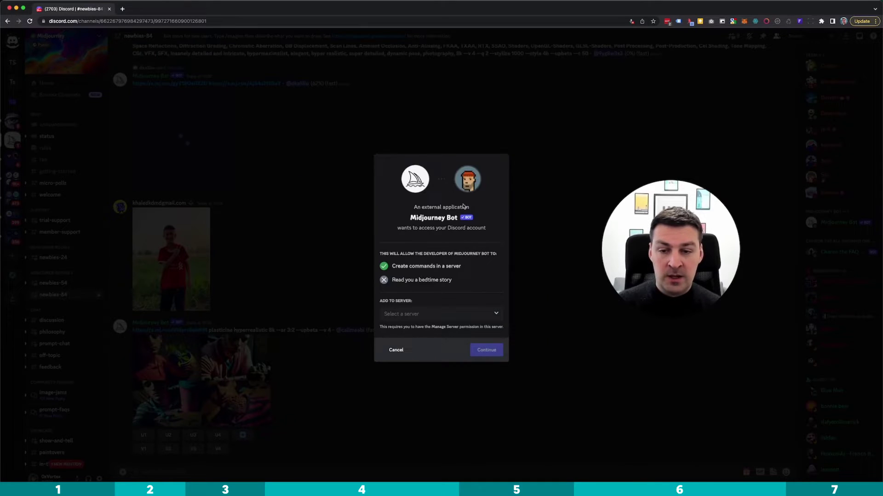
{"action": "left_click", "coordinate": [403, 315]}
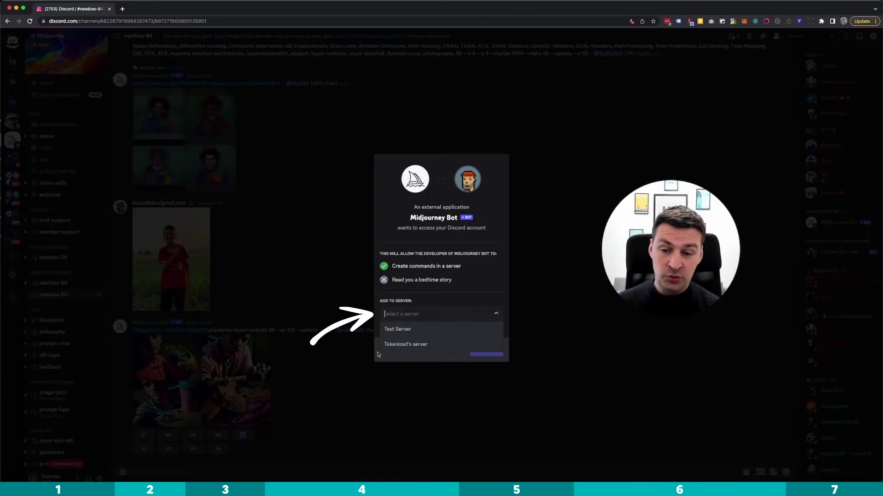
{"action": "left_click", "coordinate": [389, 330]}
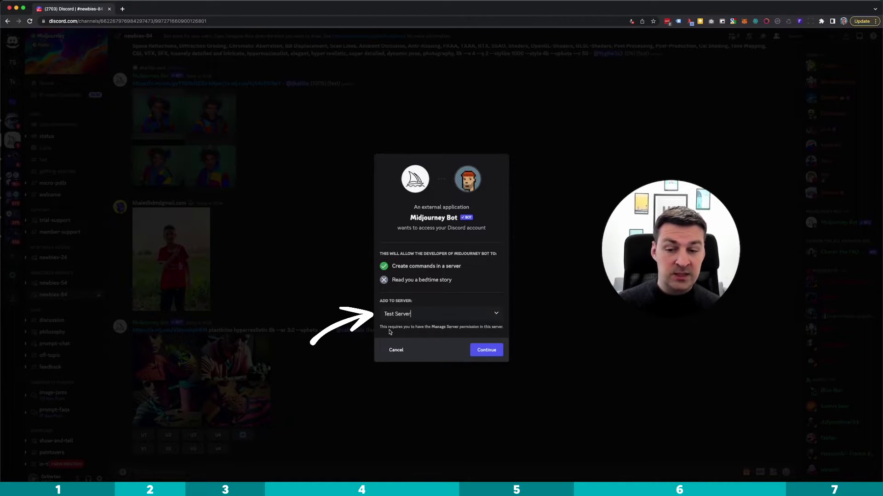
{"action": "left_click", "coordinate": [482, 353]}
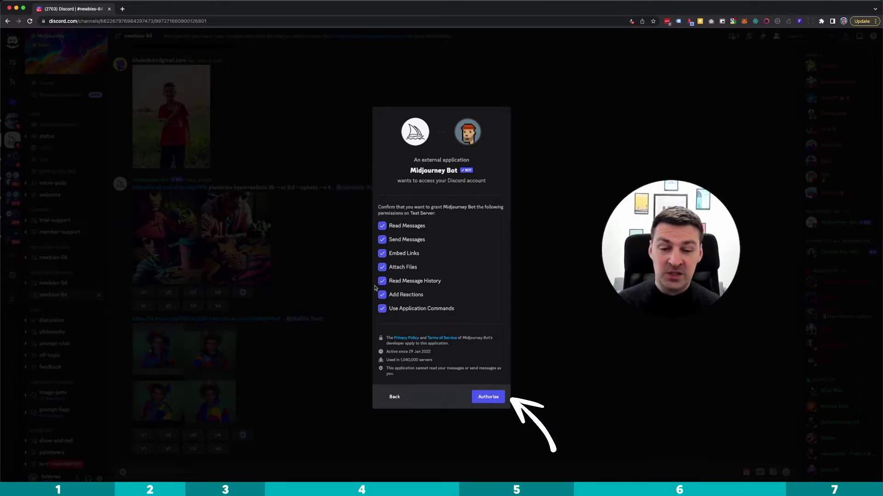
{"action": "left_click", "coordinate": [486, 403]}
{"action": "left_click", "coordinate": [398, 309]}
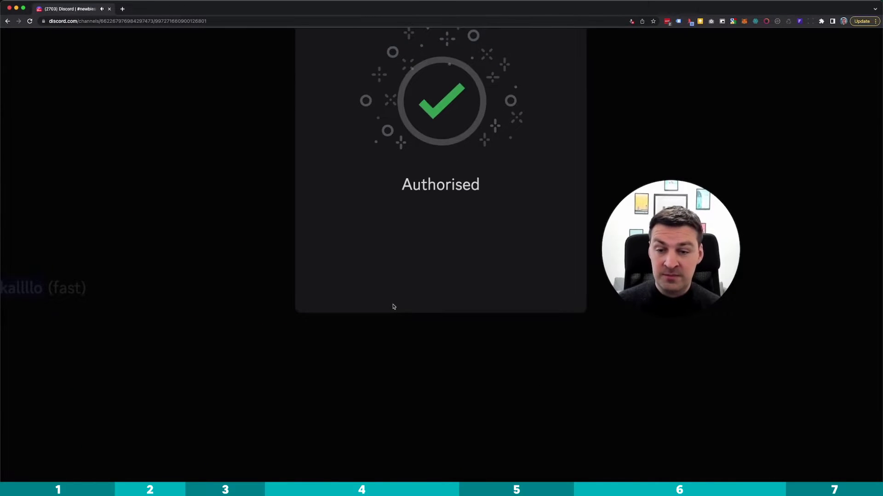
{"action": "scroll", "coordinate": [393, 306], "scroll_direction": "down", "scroll_amount": 5}
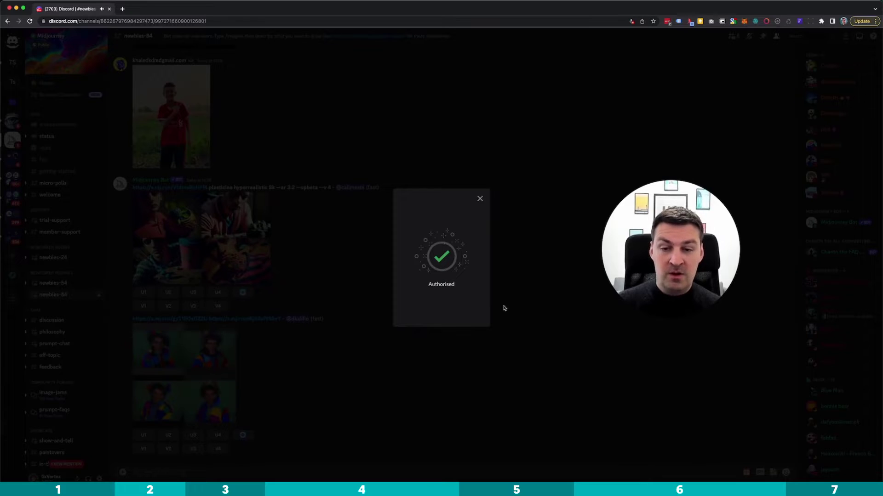
{"action": "left_click", "coordinate": [480, 198]}
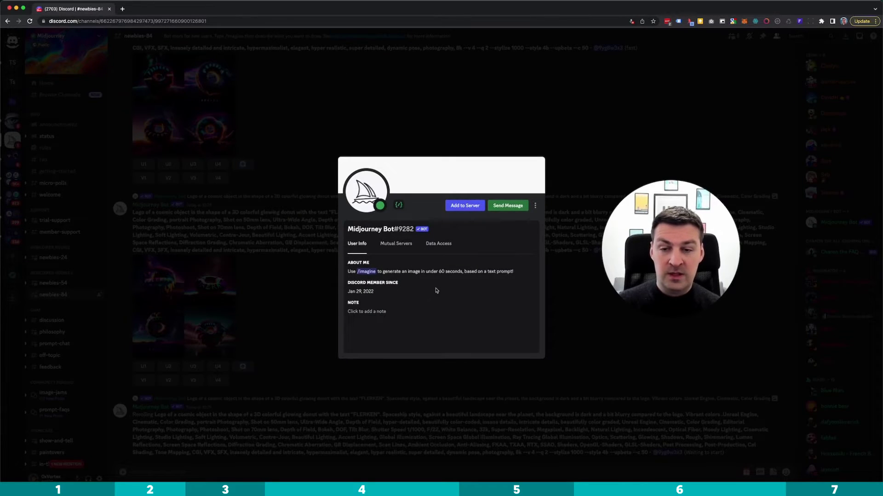
Send /info to Midjourney Bot in Test Server's #general and dismiss its private reply.
{"action": "left_click", "coordinate": [492, 116]}
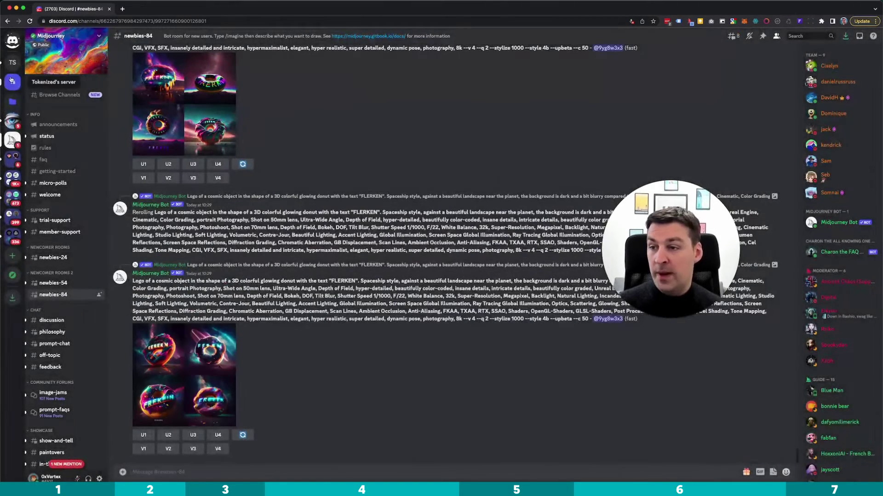
{"action": "left_click", "coordinate": [13, 63]}
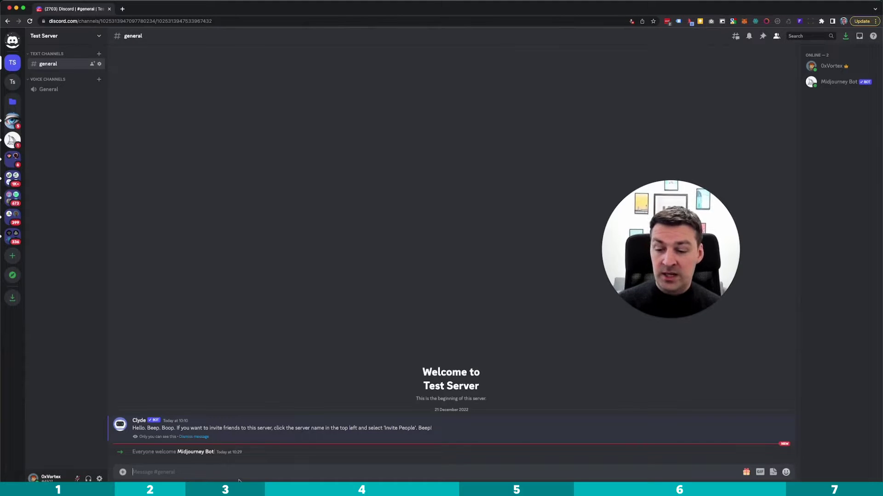
{"action": "type", "text": "/info"}
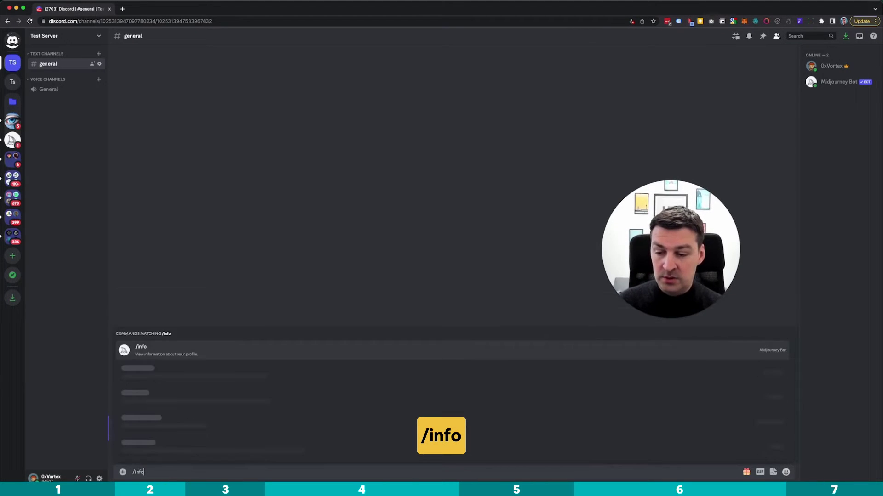
{"action": "key", "text": "Return"}
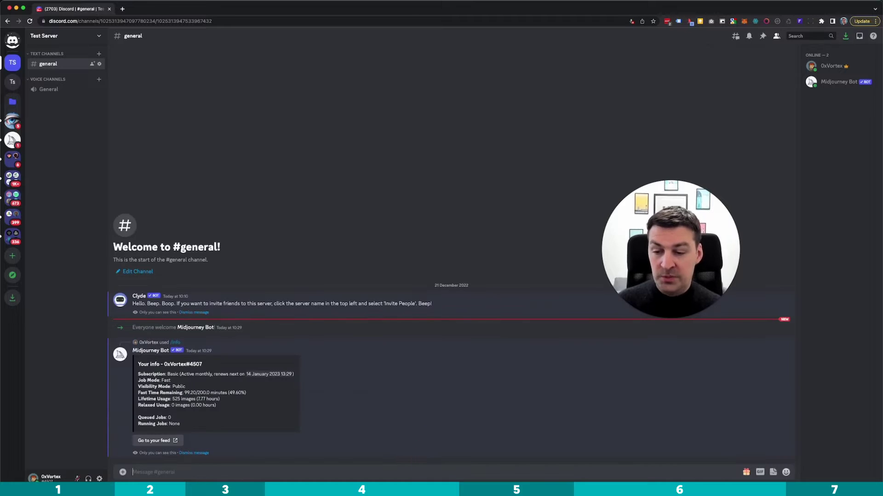
{"action": "left_click", "coordinate": [189, 454]}
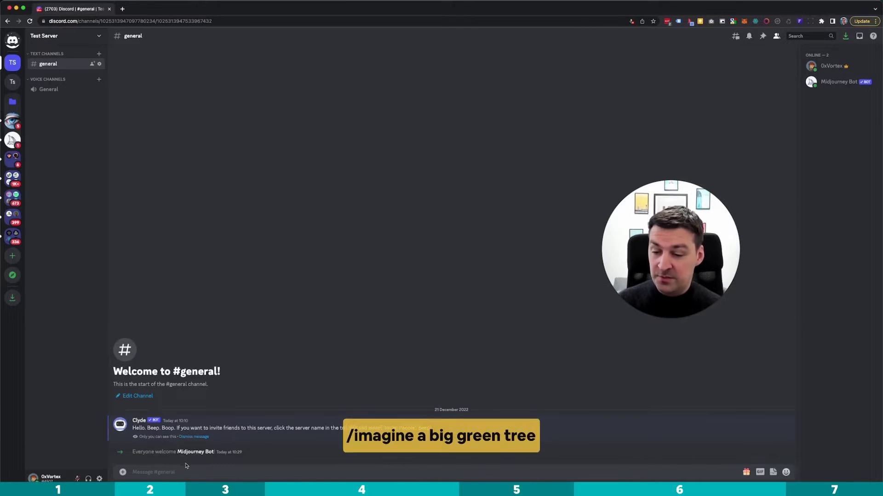
Run /imagine with the prompt 'a big green tree' and preview the resulting four-image grid.
{"action": "left_click", "coordinate": [183, 471]}
{"action": "type", "text": "/i"}
{"action": "key", "text": "Return"}
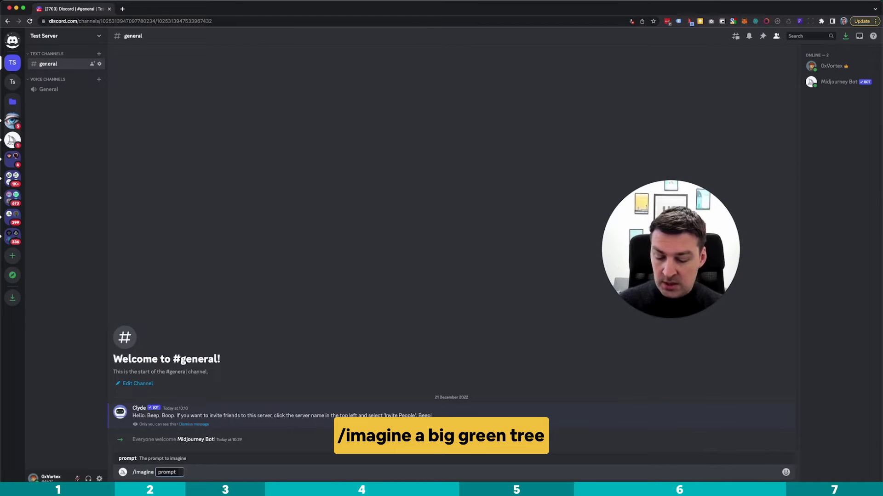
{"action": "type", "text": "a"}
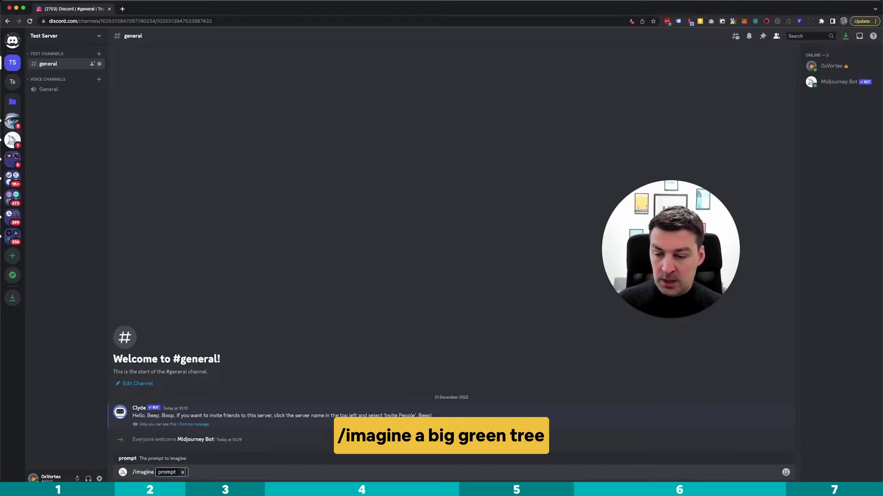
{"action": "type", "text": " big green tree"}
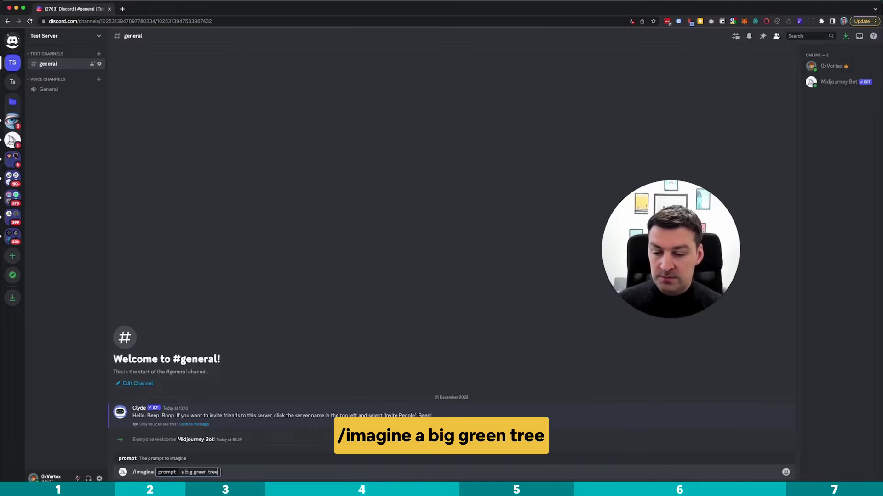
{"action": "key", "text": "Return"}
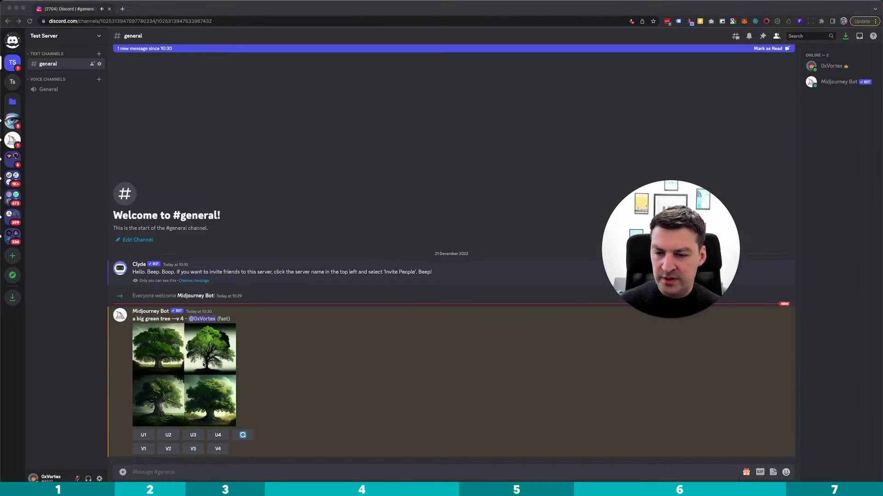
{"action": "left_click", "coordinate": [184, 369]}
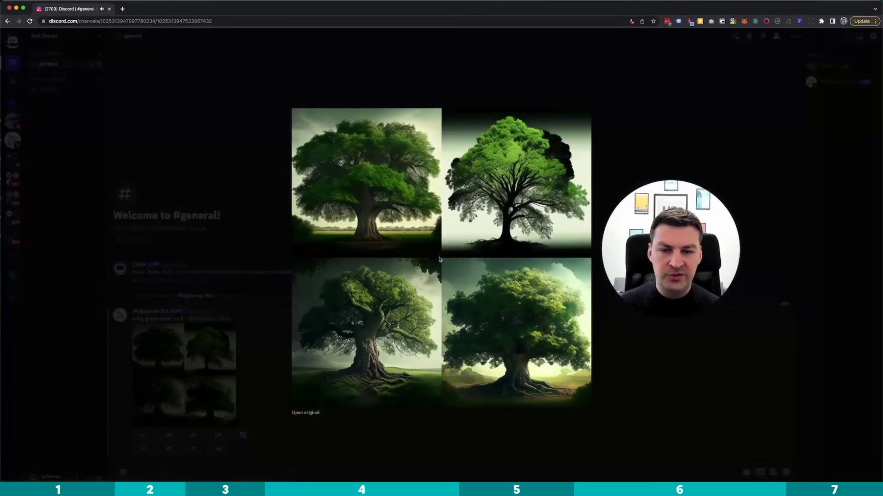
{"action": "left_click", "coordinate": [265, 156]}
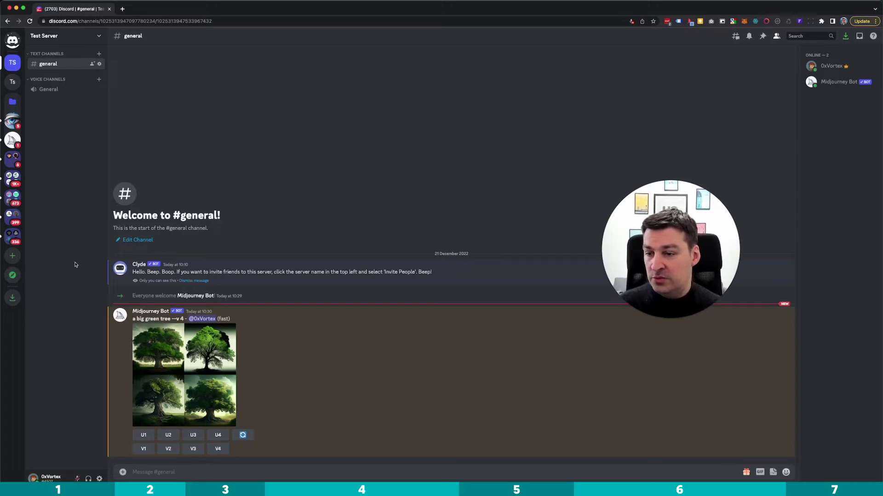
Create a 'For me and my friends' server named 'My Private Server', then return to Midjourney.
{"action": "left_click", "coordinate": [13, 257]}
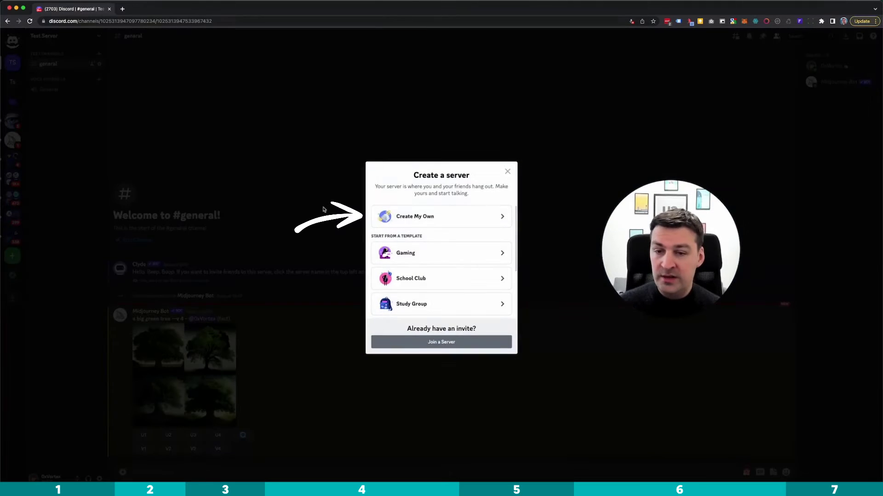
{"action": "left_click", "coordinate": [410, 219]}
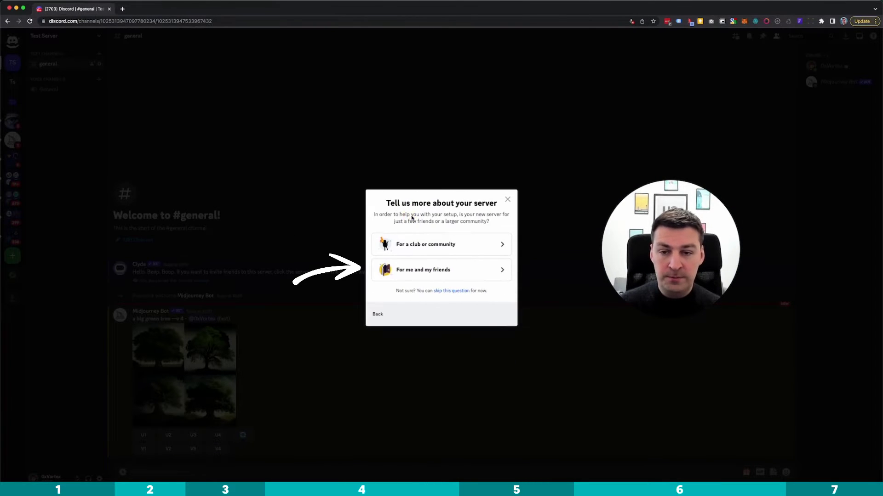
{"action": "left_click", "coordinate": [438, 274]}
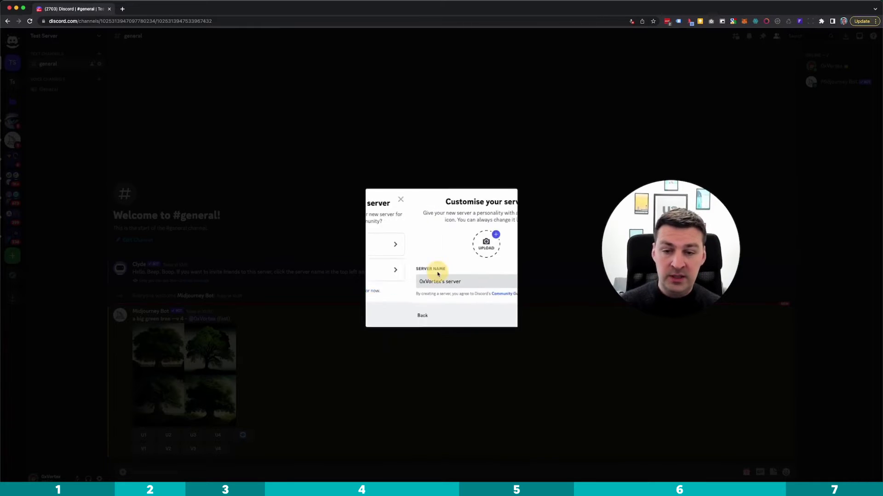
{"action": "triple_click", "coordinate": [421, 282]}
{"action": "key", "text": "BackSpace"}
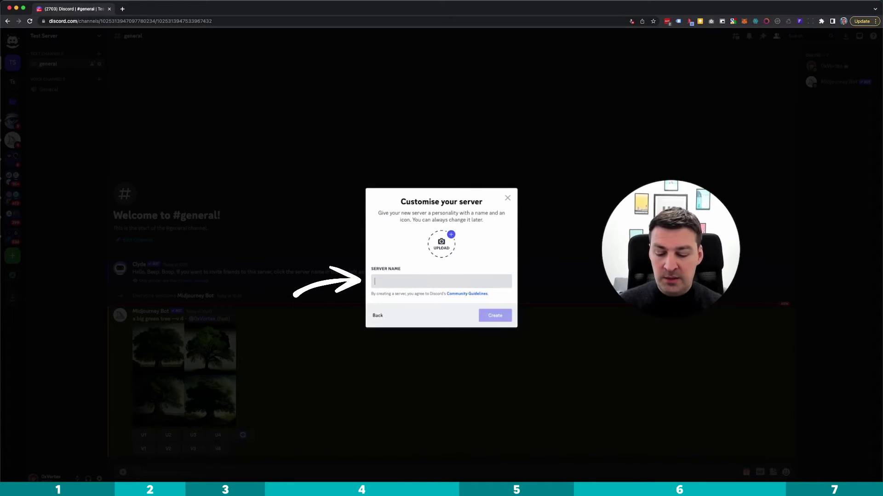
{"action": "type", "text": "My Private Server"}
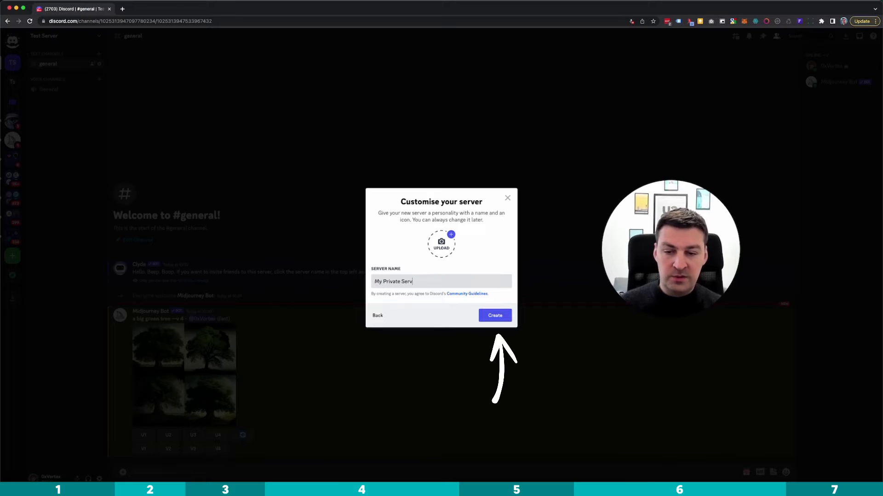
{"action": "left_click", "coordinate": [496, 316]}
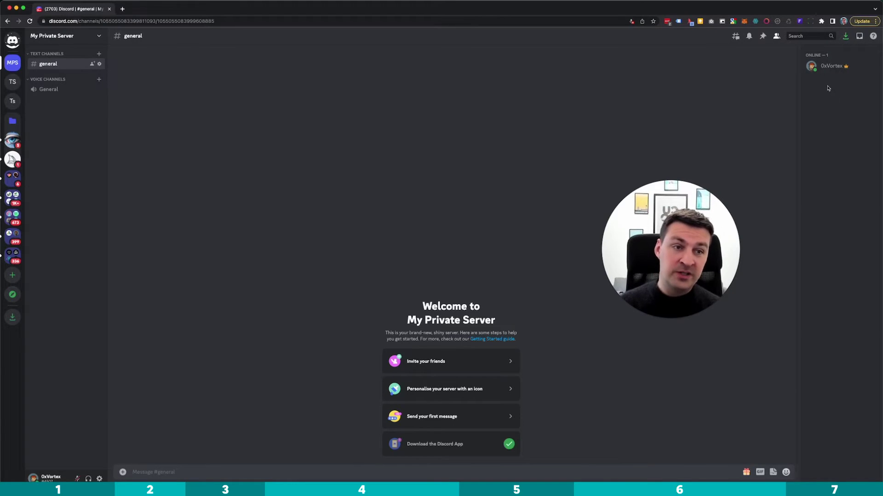
{"action": "left_click", "coordinate": [13, 159]}
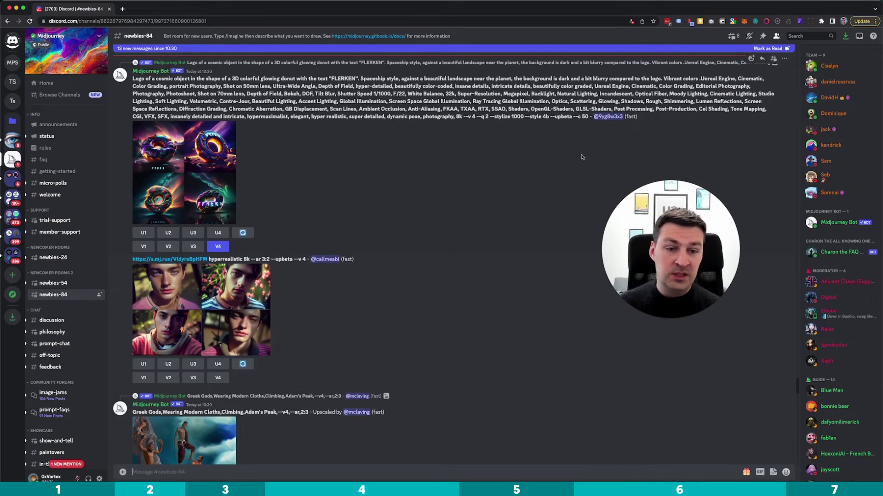
Add Midjourney Bot to My Private Server via its profile, authorise it and pass the captcha.
{"action": "right_click", "coordinate": [834, 224]}
{"action": "left_click", "coordinate": [781, 230]}
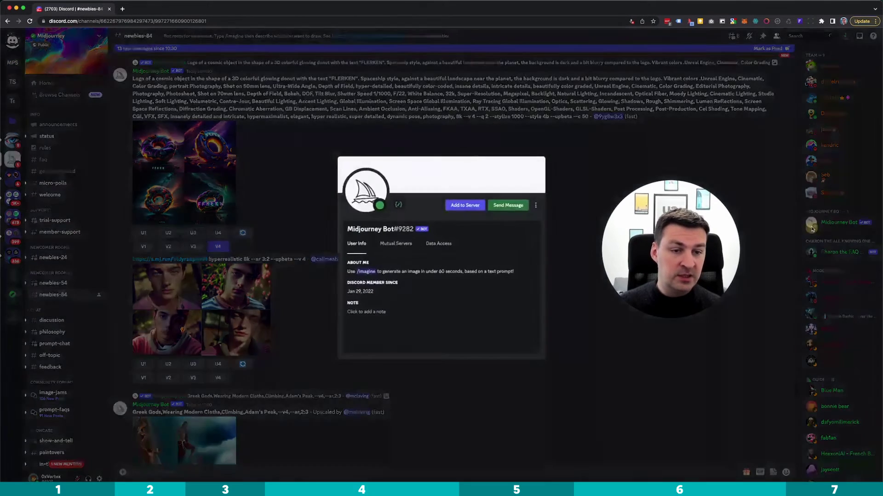
{"action": "left_click", "coordinate": [458, 207]}
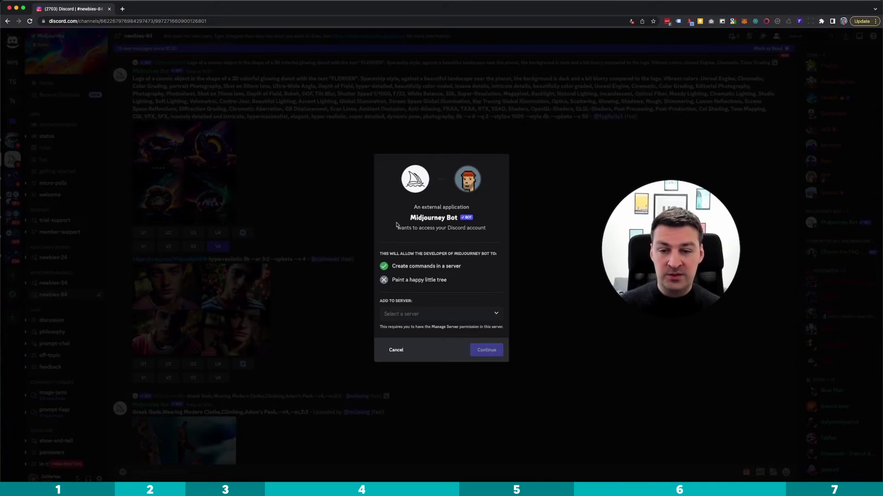
{"action": "left_click", "coordinate": [414, 311]}
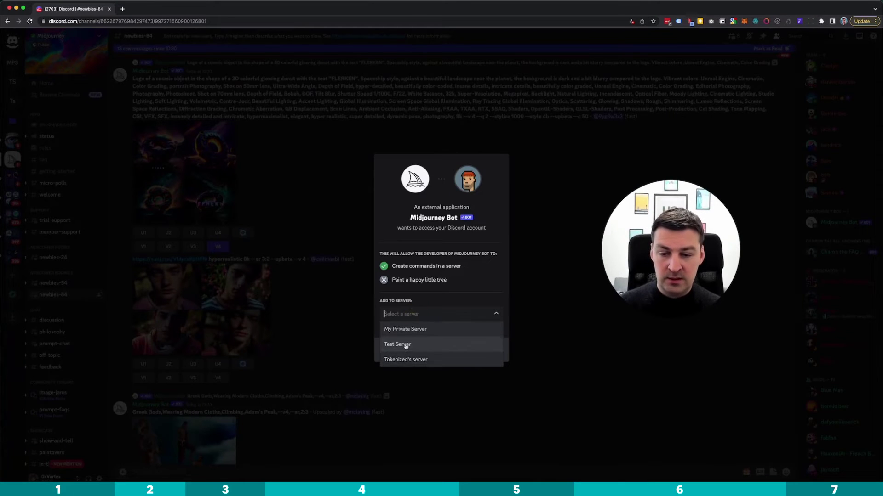
{"action": "left_click", "coordinate": [404, 329]}
{"action": "left_click", "coordinate": [491, 356]}
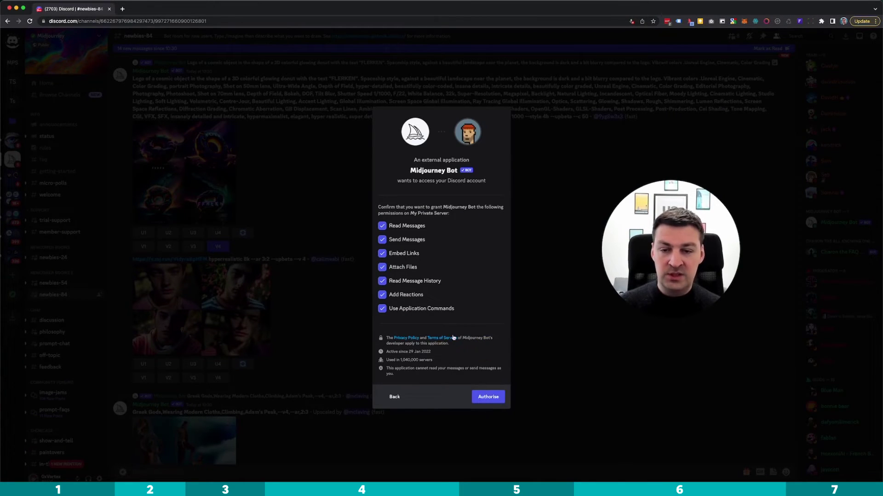
{"action": "left_click", "coordinate": [480, 396]}
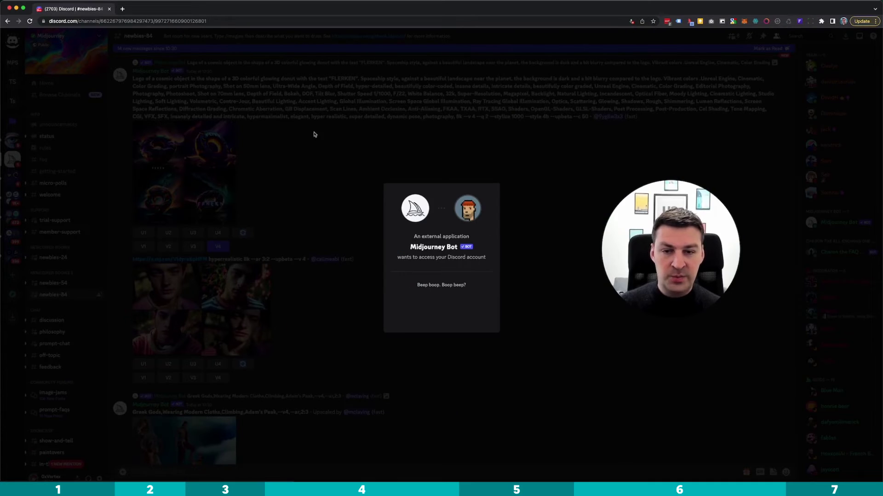
{"action": "left_click", "coordinate": [399, 312]}
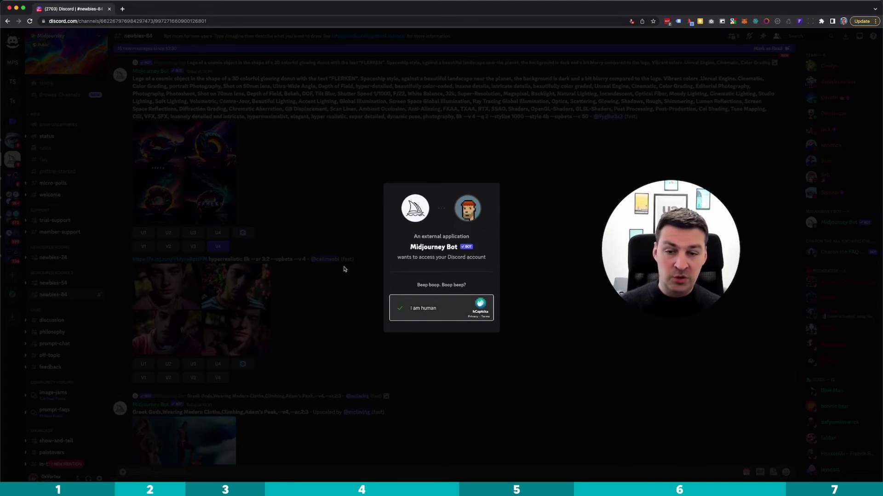
{"action": "left_click", "coordinate": [480, 199]}
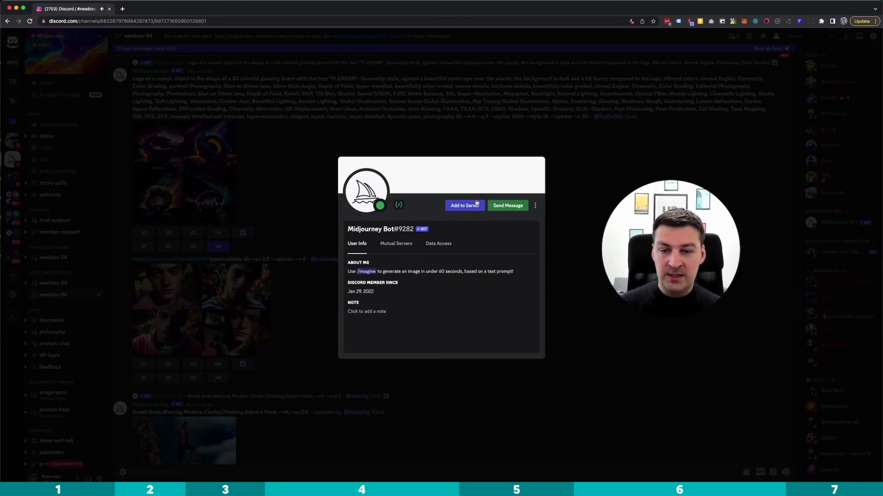
{"action": "left_click", "coordinate": [478, 139]}
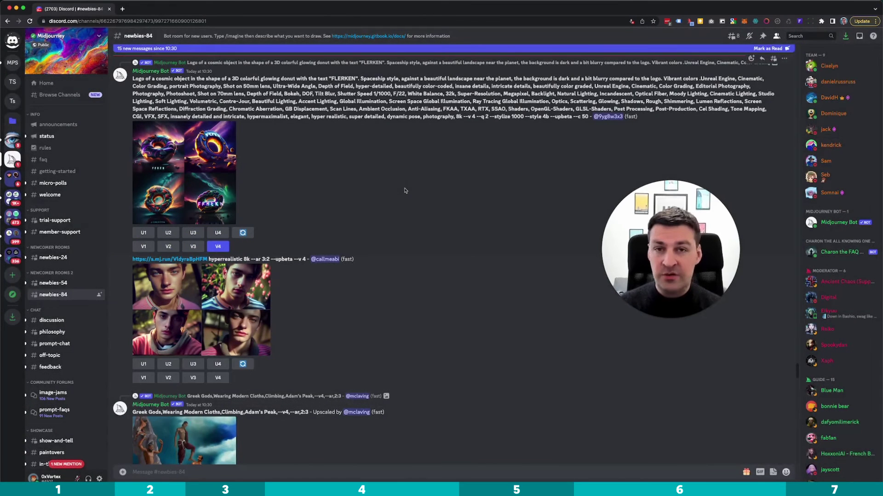